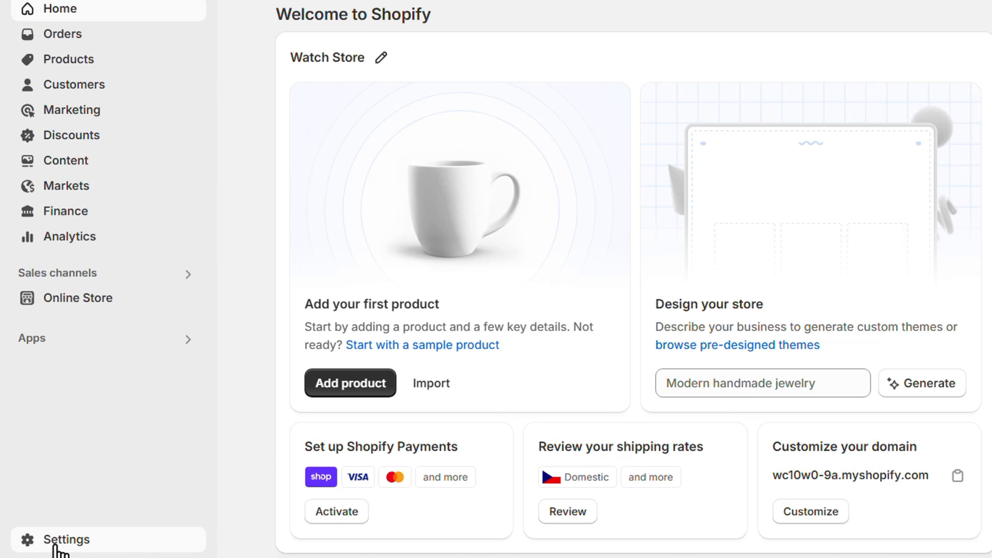
Open the Shopify Payments account setup from the store's payment settings.
{"action": "left_click", "coordinate": [31, 541]}
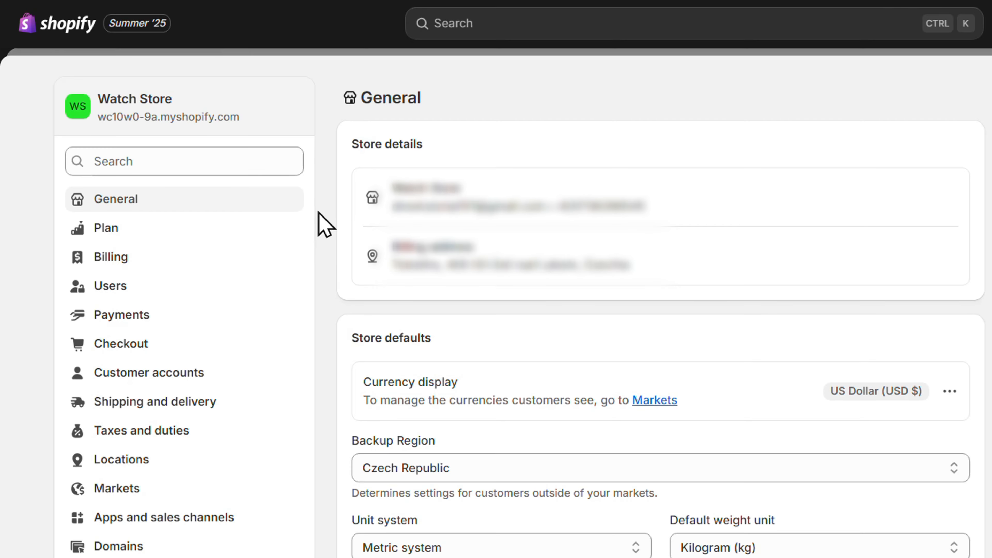
{"action": "left_click", "coordinate": [130, 316]}
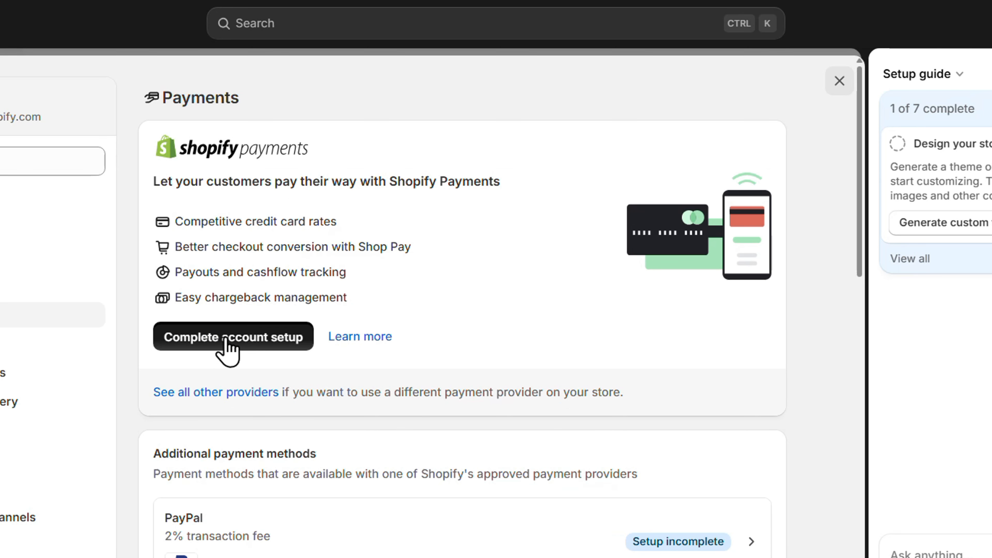
{"action": "left_click", "coordinate": [213, 337]}
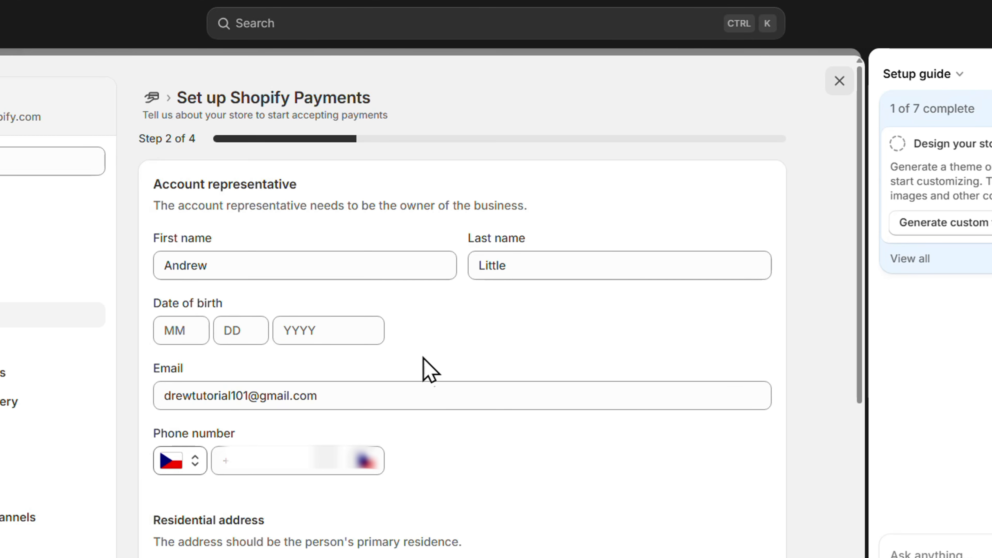
Enter the account representative's date of birth in the month, day and year fields.
{"action": "left_click", "coordinate": [172, 332]}
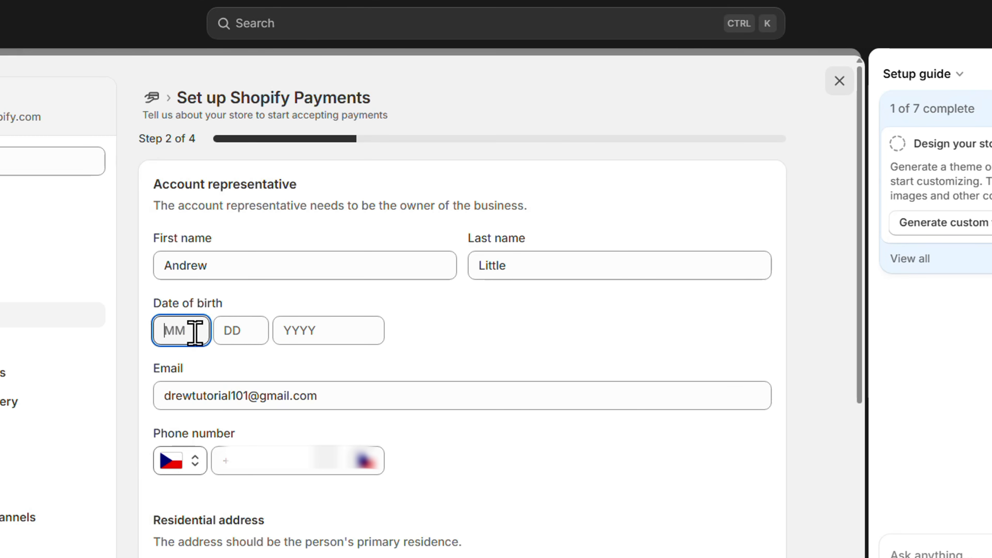
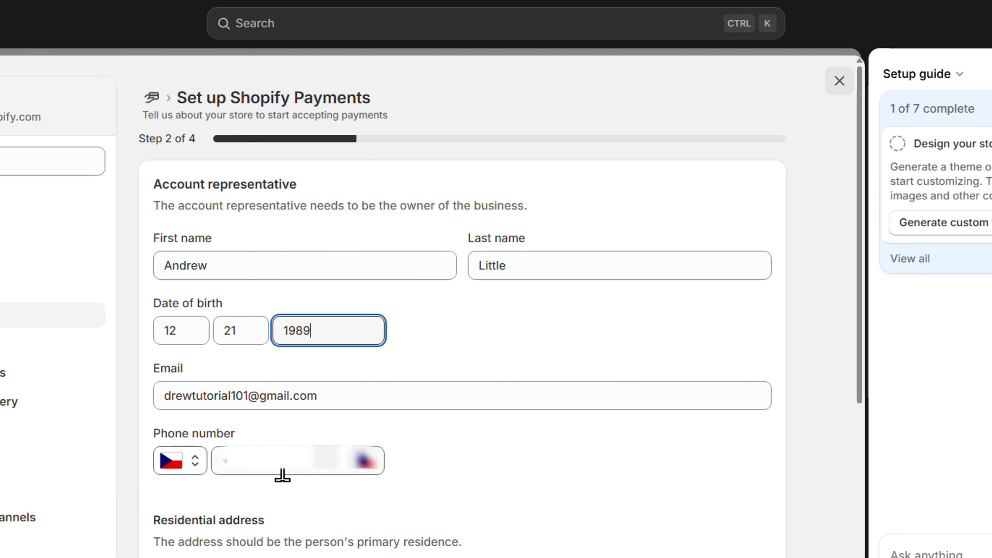
Check the representative's phone number and residential address, then continue to the next setup step.
{"action": "left_click", "coordinate": [255, 457]}
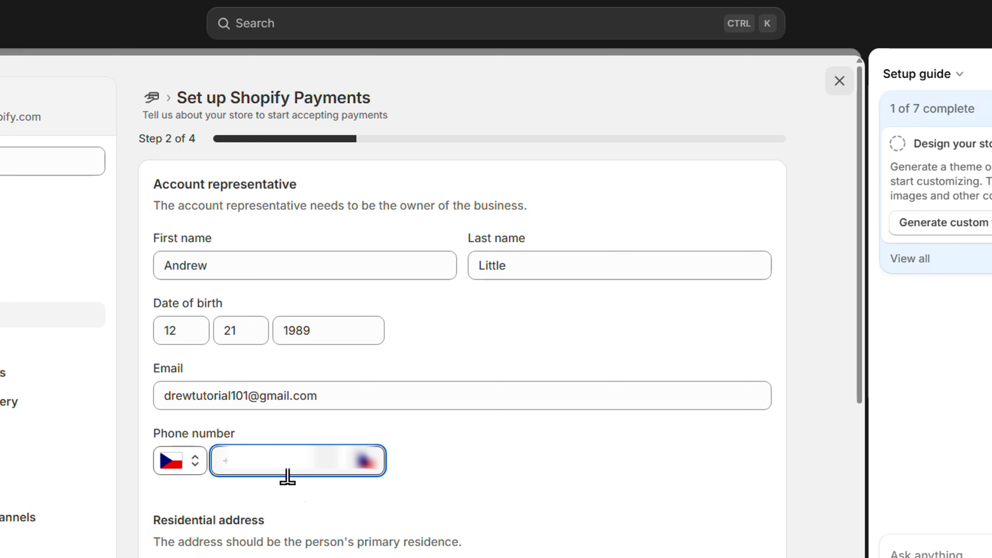
{"action": "scroll", "coordinate": [402, 509], "scroll_direction": "down", "scroll_amount": 7}
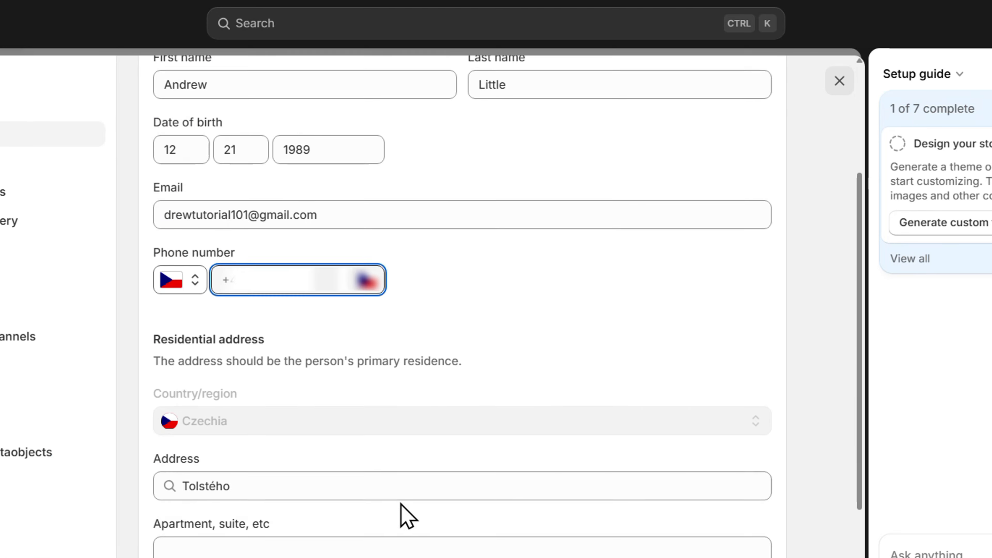
{"action": "scroll", "coordinate": [393, 504], "scroll_direction": "down", "scroll_amount": 2}
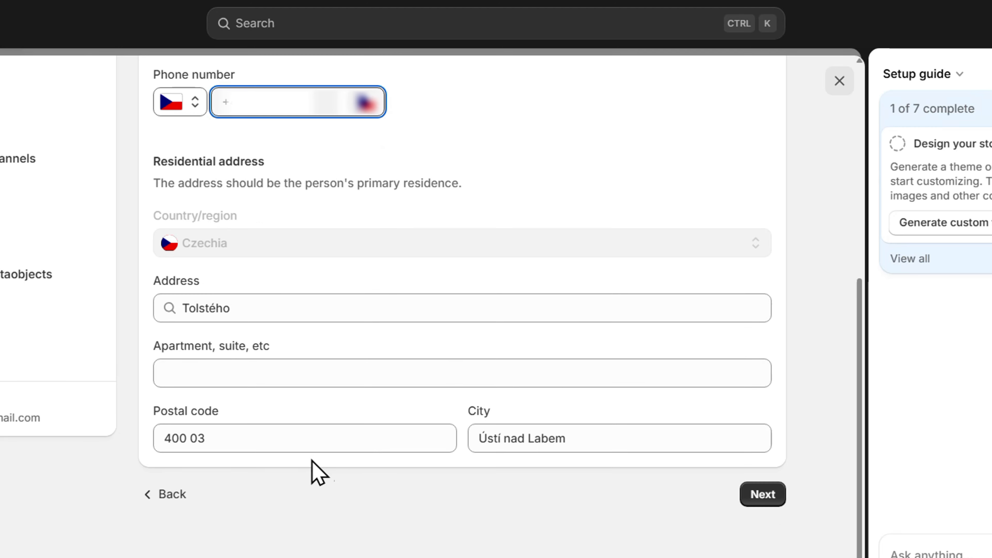
{"action": "scroll", "coordinate": [742, 419], "scroll_direction": "up", "scroll_amount": 7}
{"action": "scroll", "coordinate": [739, 430], "scroll_direction": "up", "scroll_amount": 2}
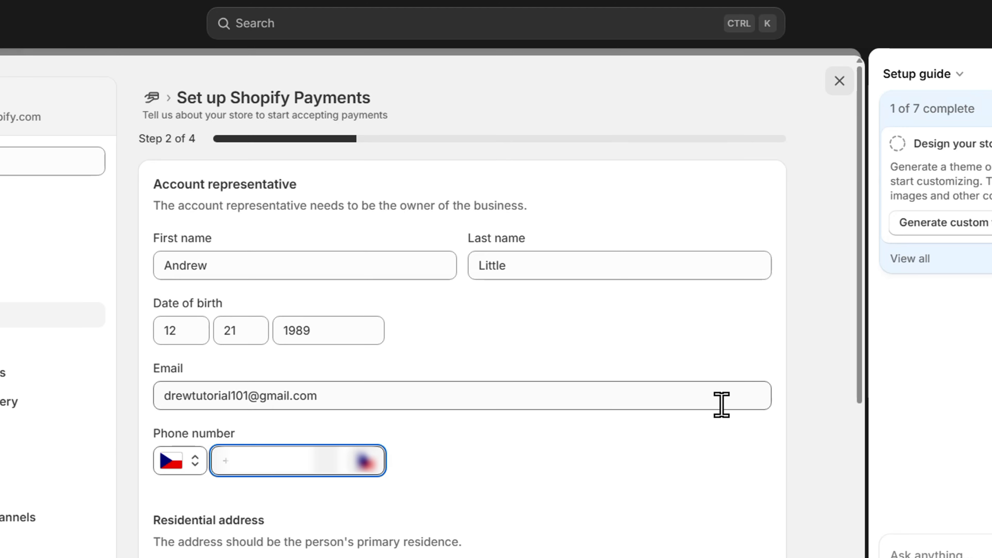
{"action": "scroll", "coordinate": [721, 404], "scroll_direction": "down", "scroll_amount": 8}
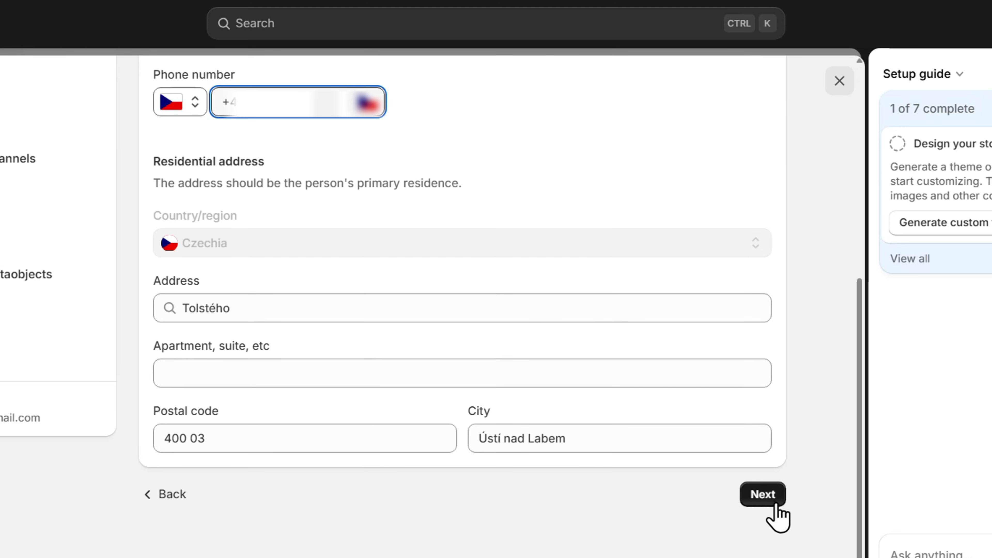
{"action": "left_click", "coordinate": [764, 495]}
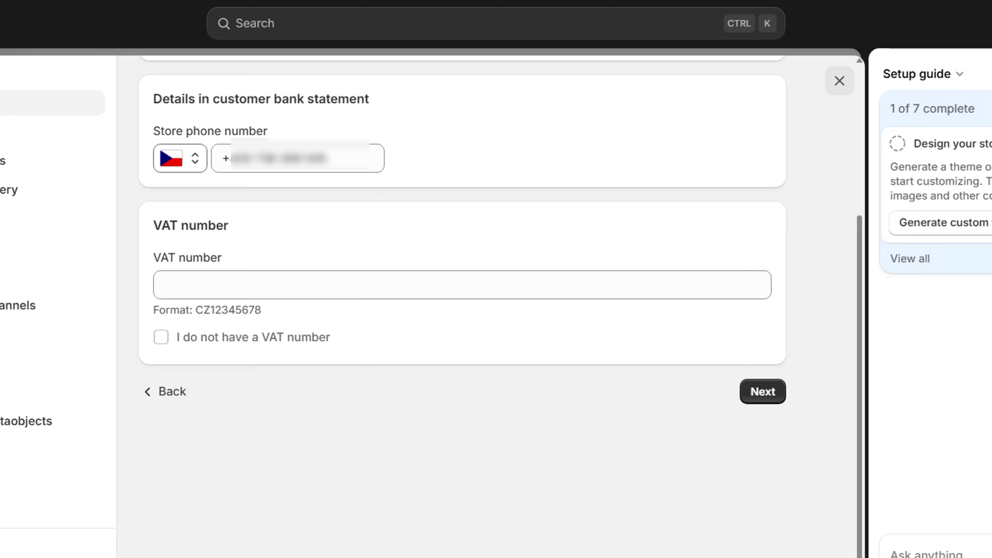
Paste the store's VAT number into the VAT number field and try to continue.
{"action": "left_click", "coordinate": [195, 286]}
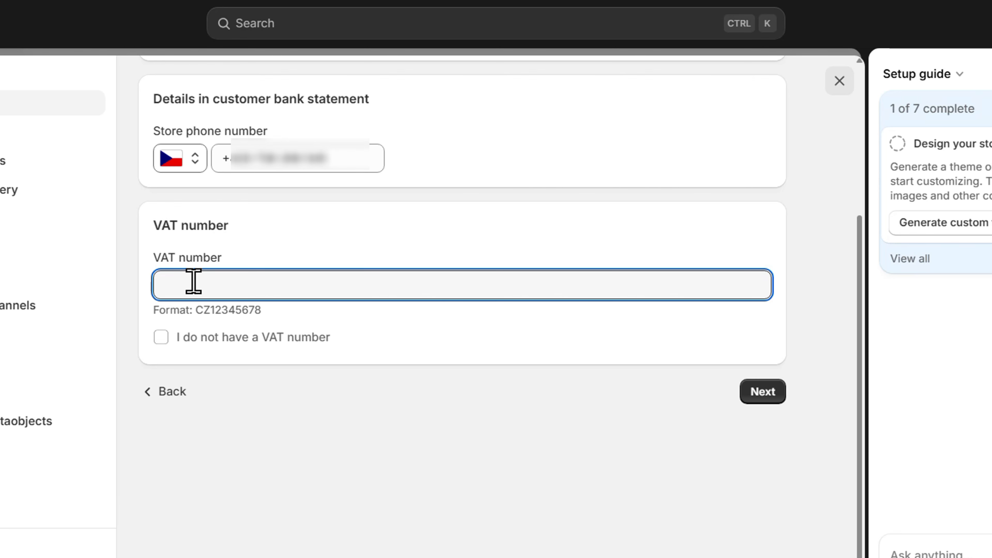
{"action": "key", "text": "ctrl+v"}
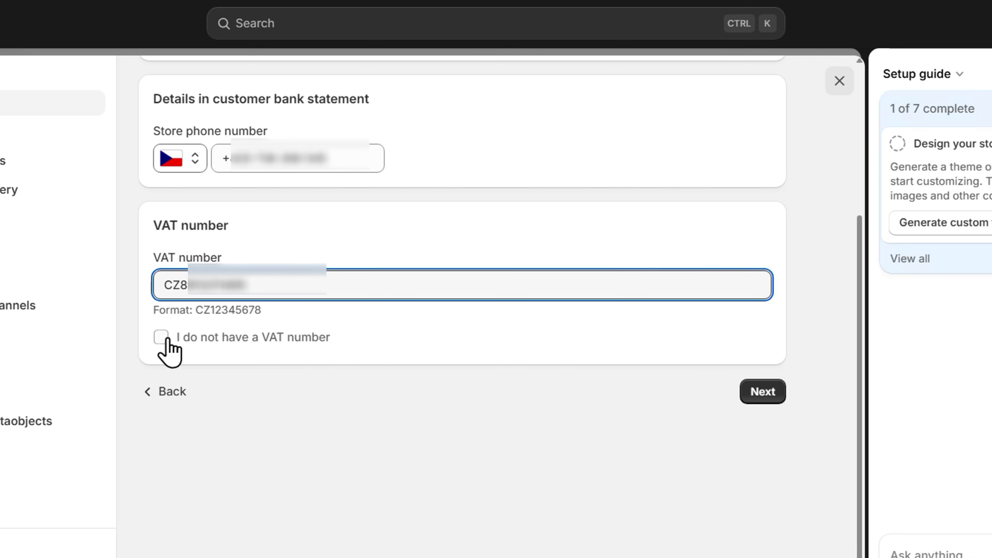
{"action": "left_click", "coordinate": [764, 393]}
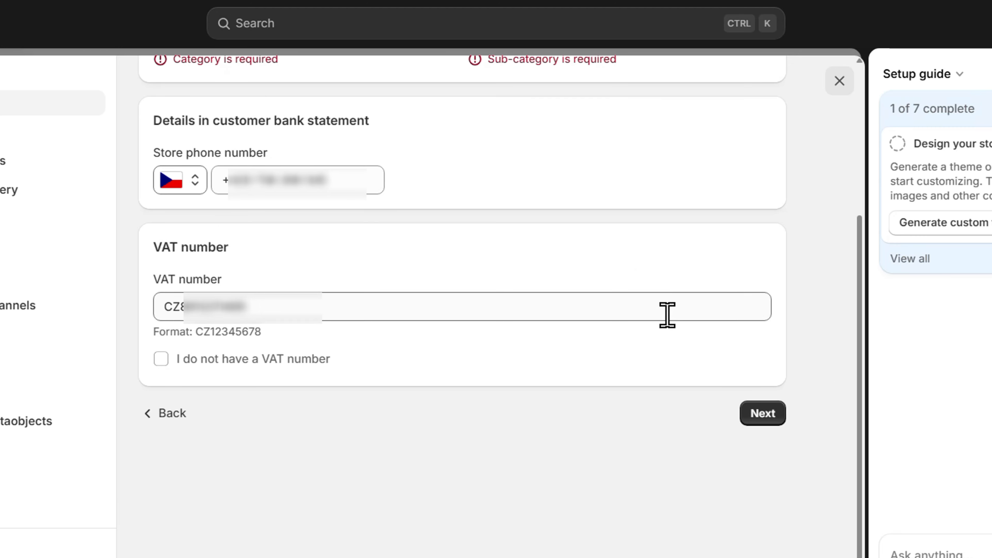
Set the industry category to Software and continue to the final review step.
{"action": "scroll", "coordinate": [667, 315], "scroll_direction": "up", "scroll_amount": 5}
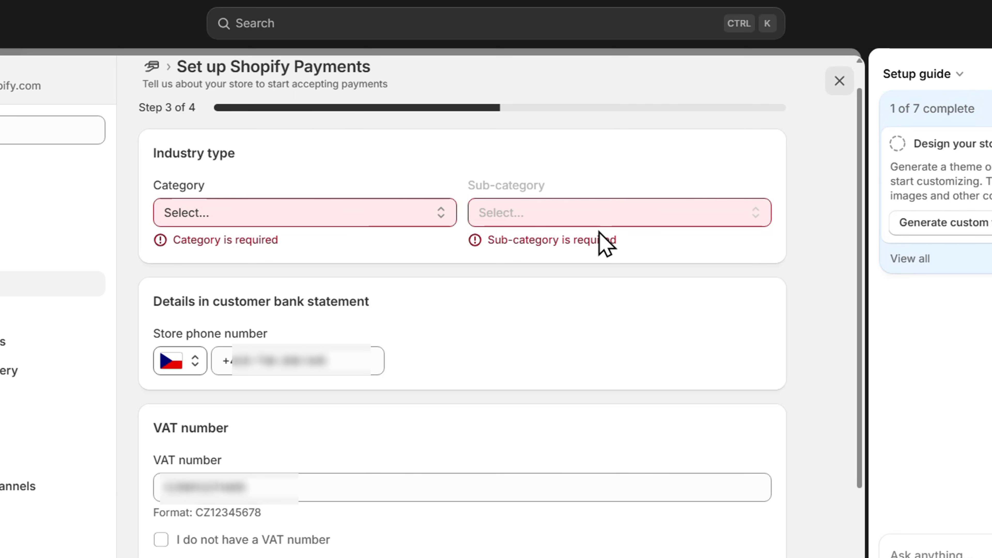
{"action": "left_click", "coordinate": [423, 216]}
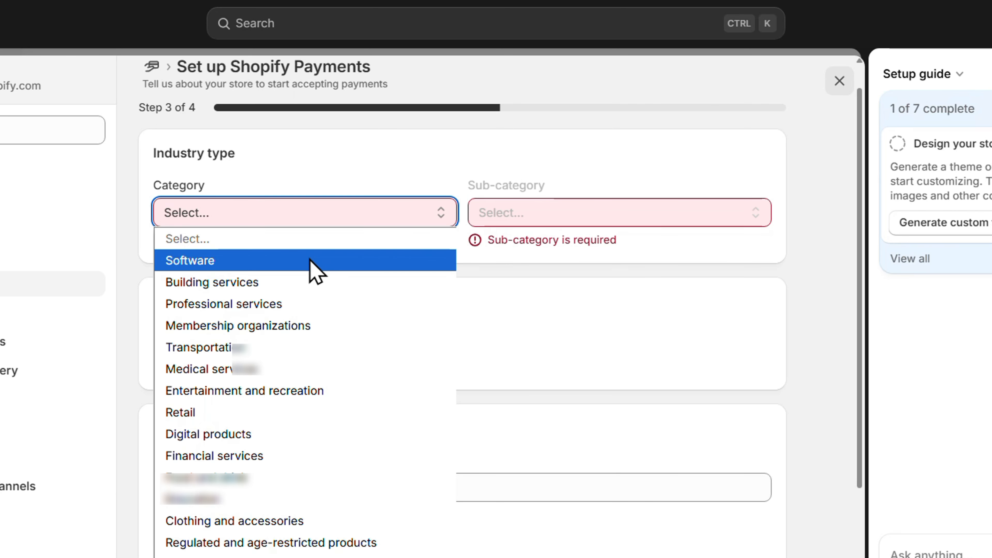
{"action": "left_click", "coordinate": [316, 260]}
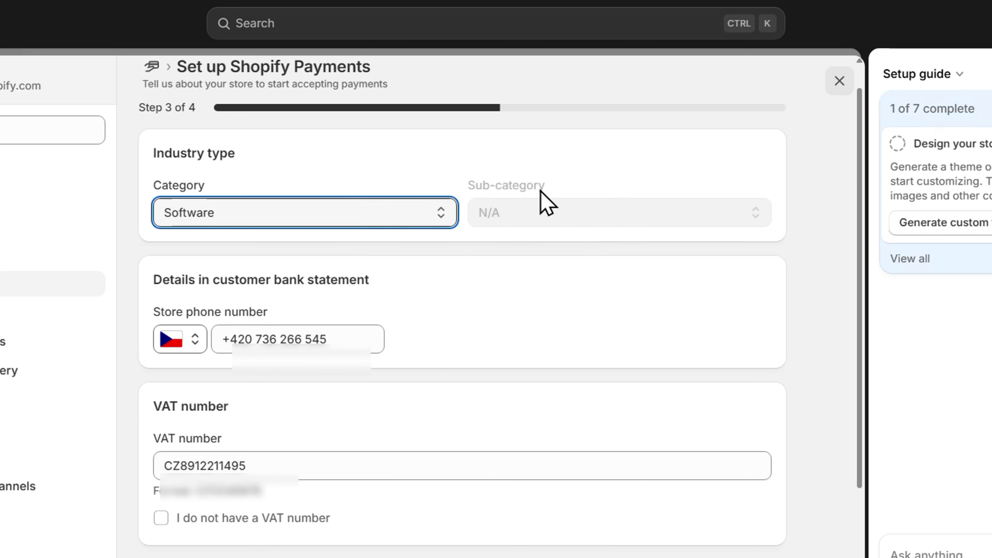
{"action": "left_click", "coordinate": [766, 557]}
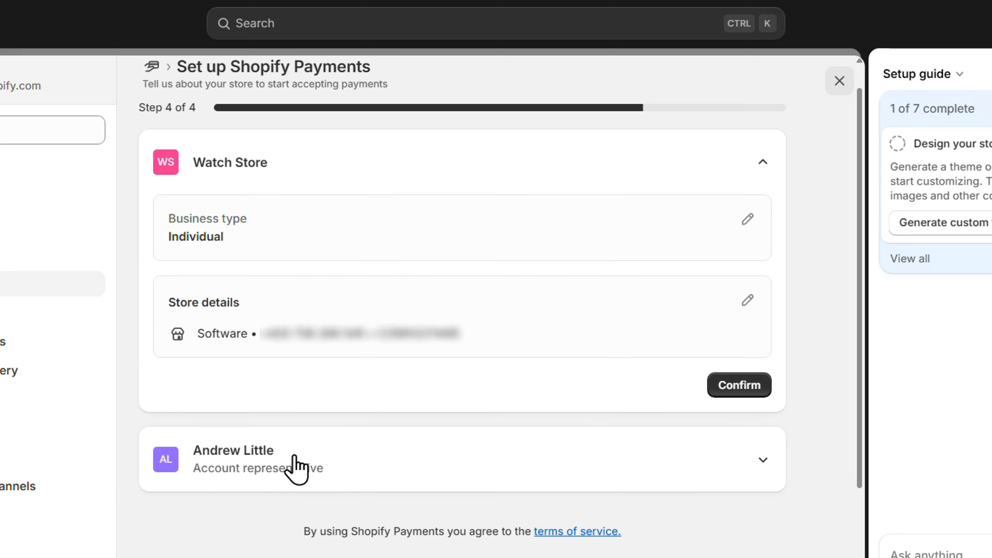
Confirm the store details and then the account representative details.
{"action": "scroll", "coordinate": [284, 257], "scroll_direction": "up", "scroll_amount": 1}
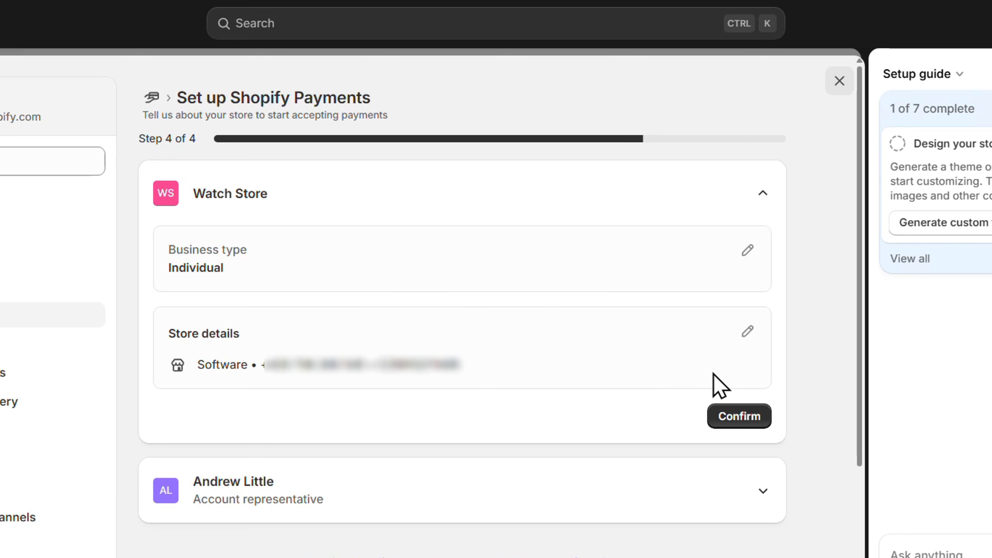
{"action": "scroll", "coordinate": [400, 393], "scroll_direction": "down", "scroll_amount": 3}
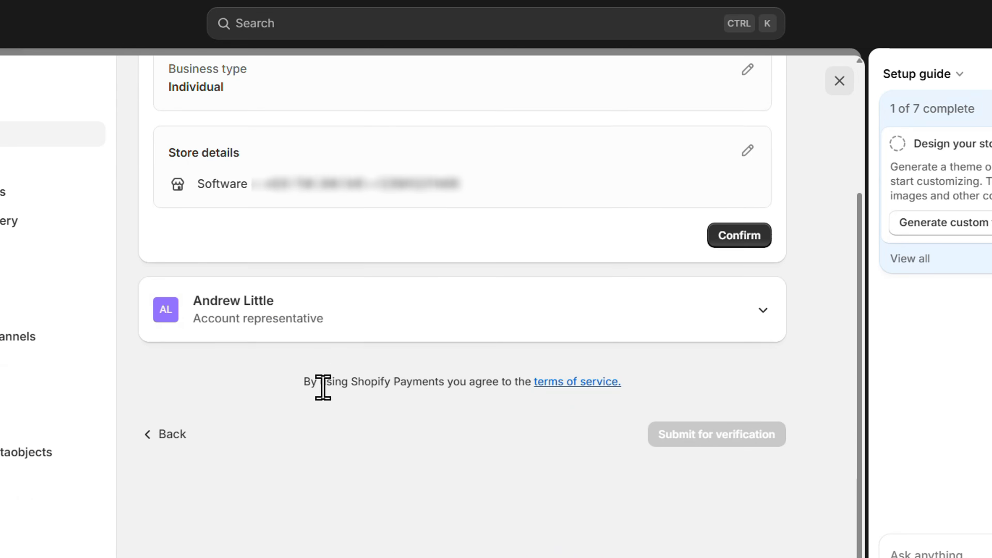
{"action": "left_click", "coordinate": [751, 243]}
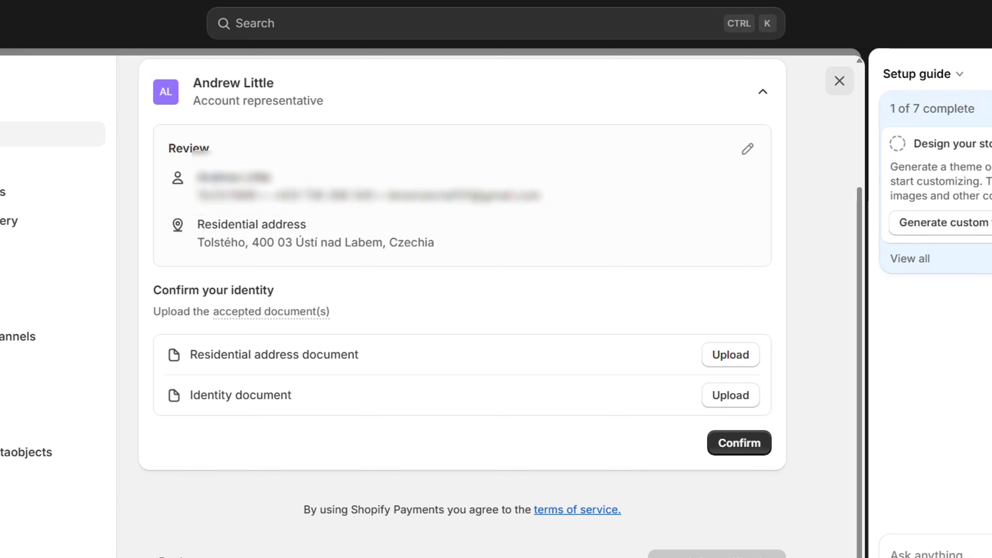
{"action": "left_click", "coordinate": [740, 443]}
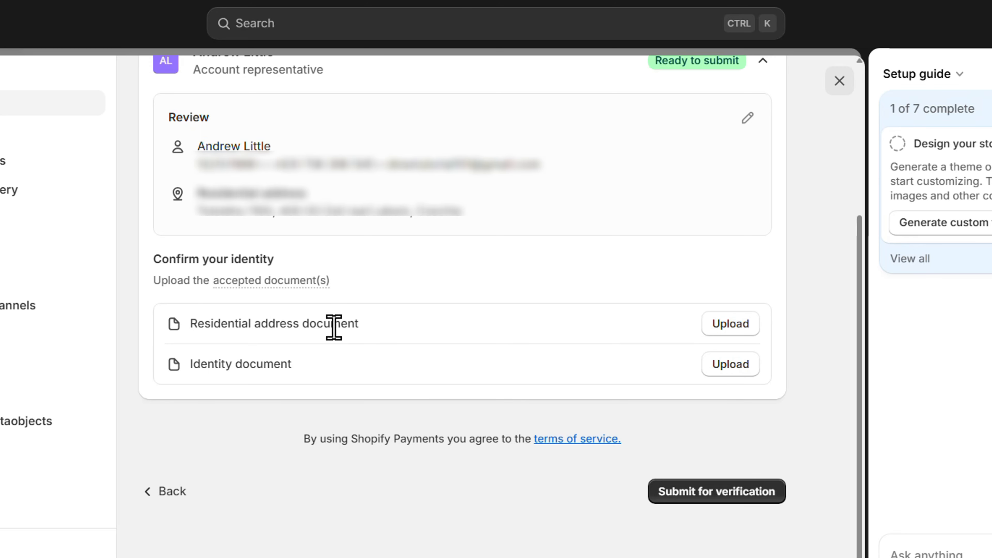
Upload Account_statement_1755295200000.pdf as a bank statement residential address document, then submit for verification.
{"action": "left_click", "coordinate": [727, 319]}
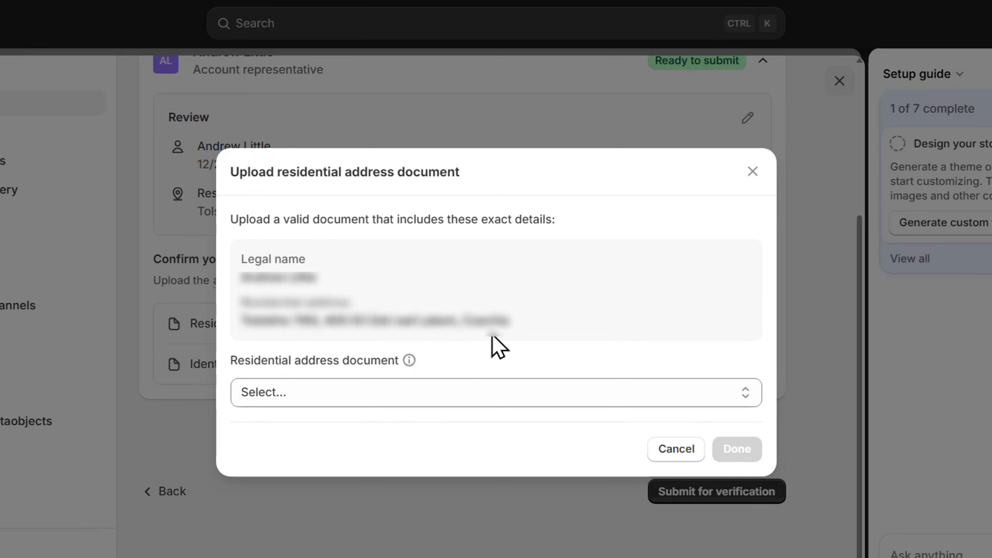
{"action": "left_click", "coordinate": [636, 404]}
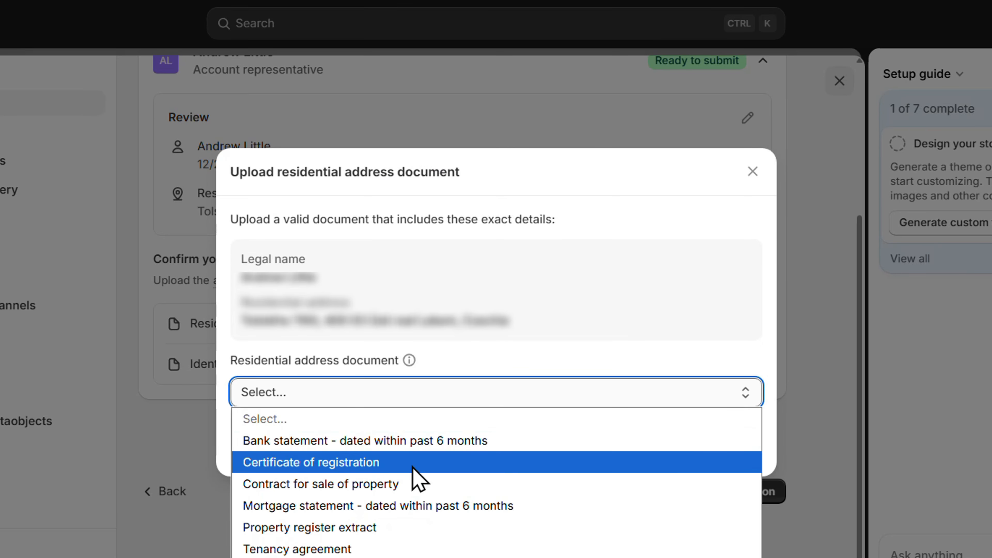
{"action": "left_click", "coordinate": [457, 441]}
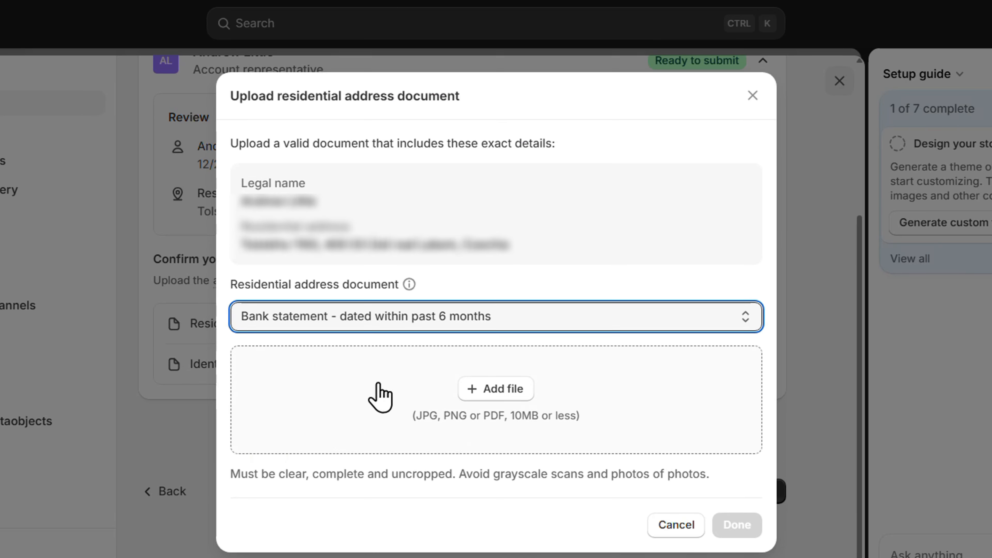
{"action": "left_click", "coordinate": [508, 389]}
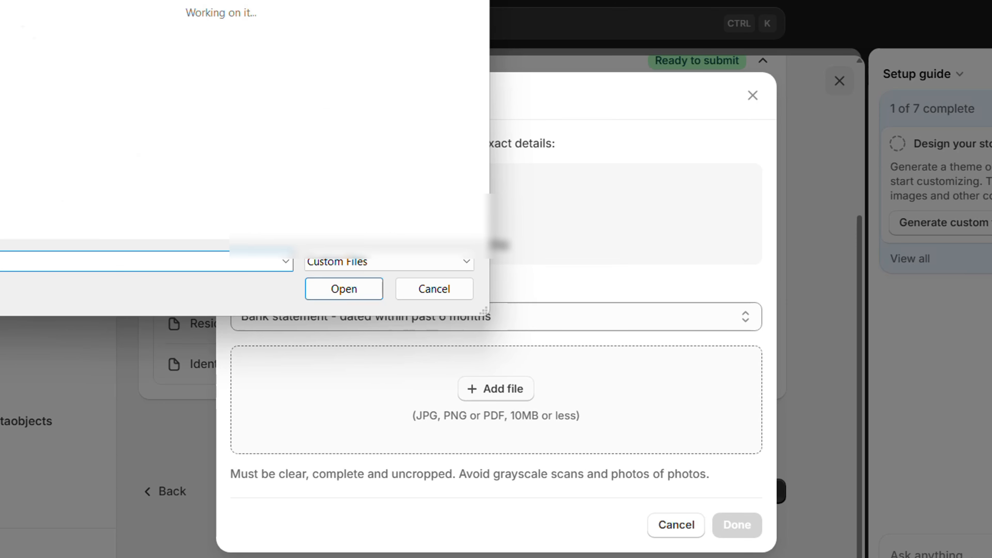
{"action": "left_click", "coordinate": [316, 288]}
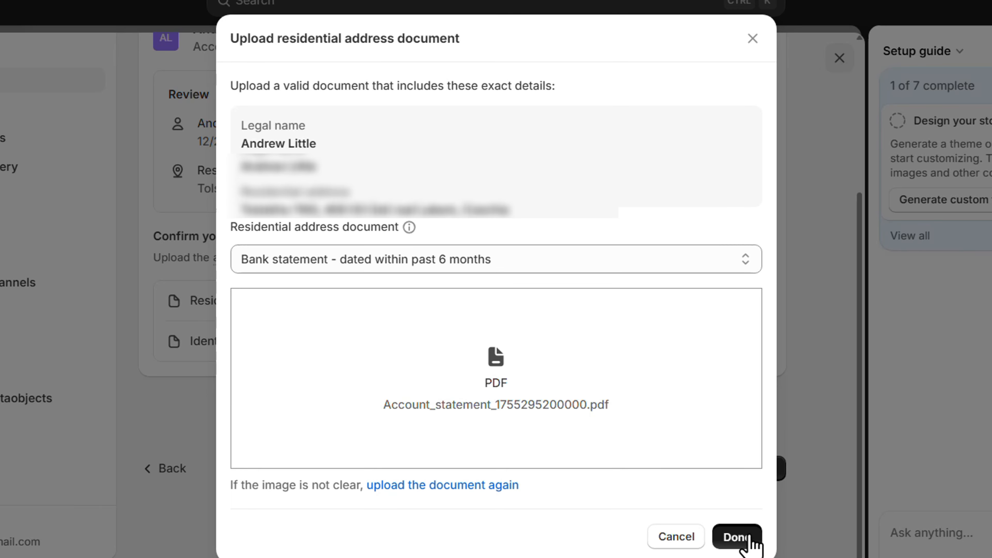
{"action": "left_click", "coordinate": [743, 542]}
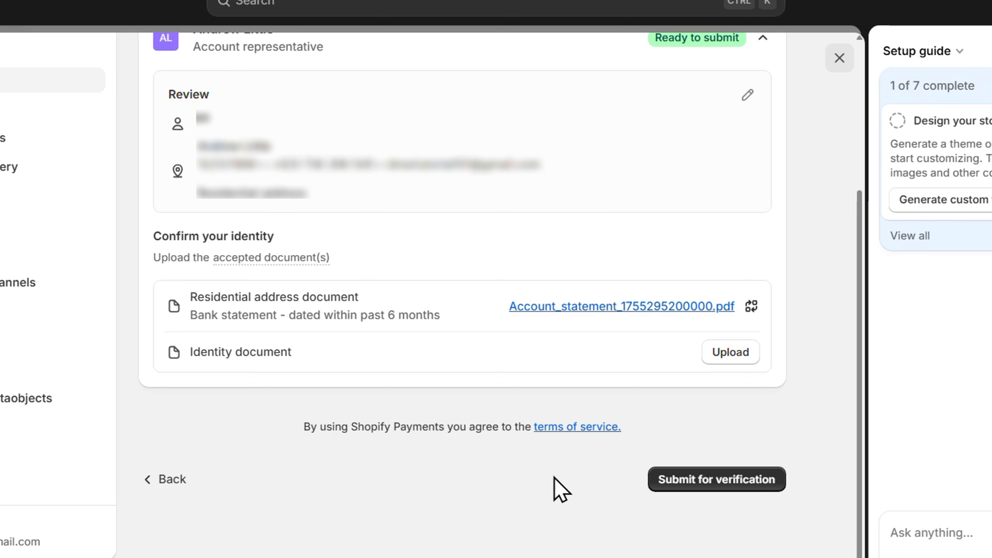
{"action": "left_click", "coordinate": [698, 484]}
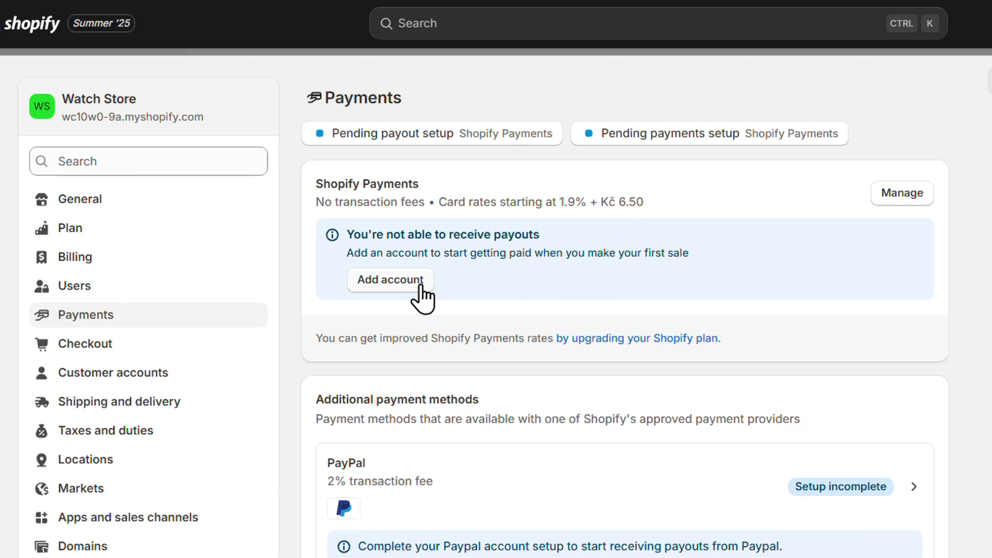
Start adding a payout bank account, begin two-step authentication setup, and log in to Shopify with the Google account.
{"action": "left_click", "coordinate": [414, 290]}
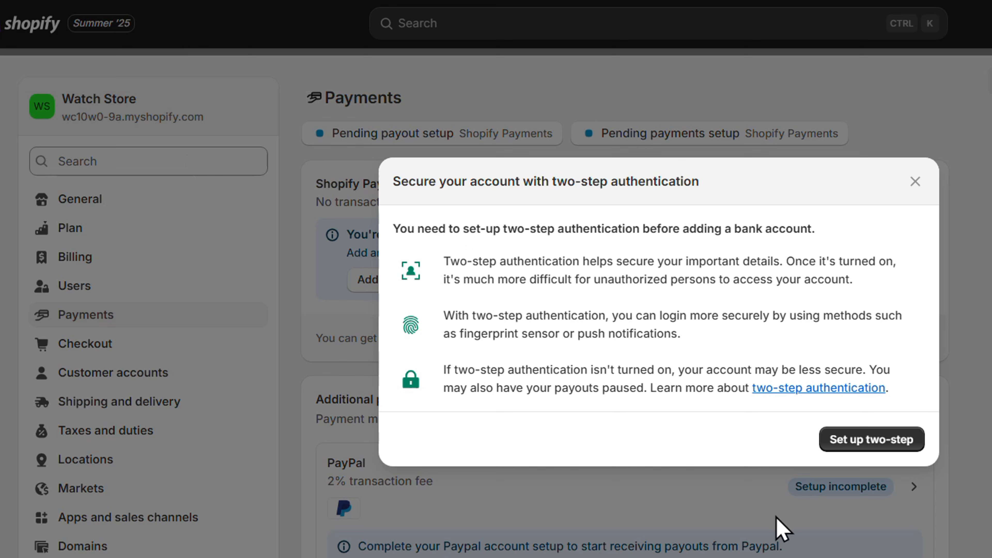
{"action": "left_click", "coordinate": [894, 445]}
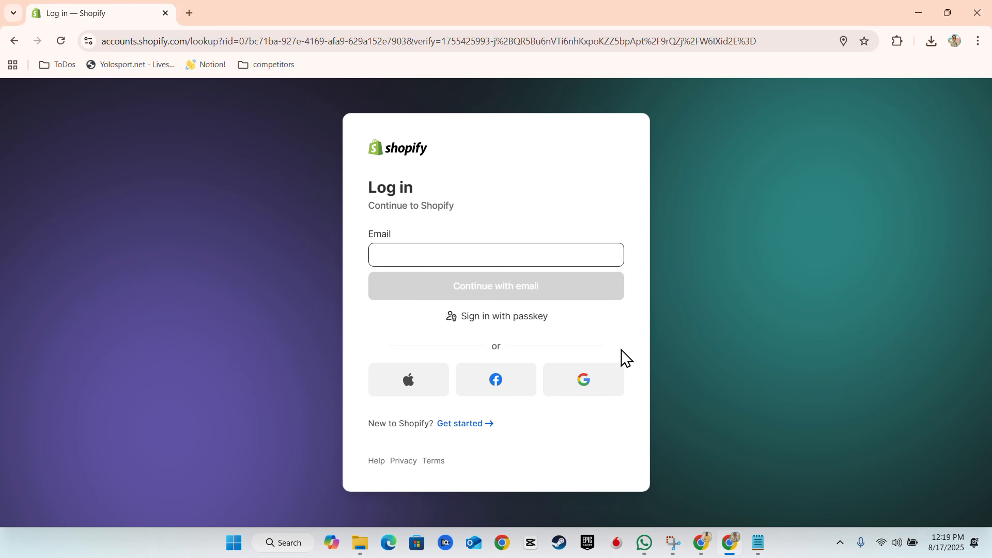
{"action": "left_click_drag", "start_coordinate": [577, 375], "coordinate": [597, 384]}
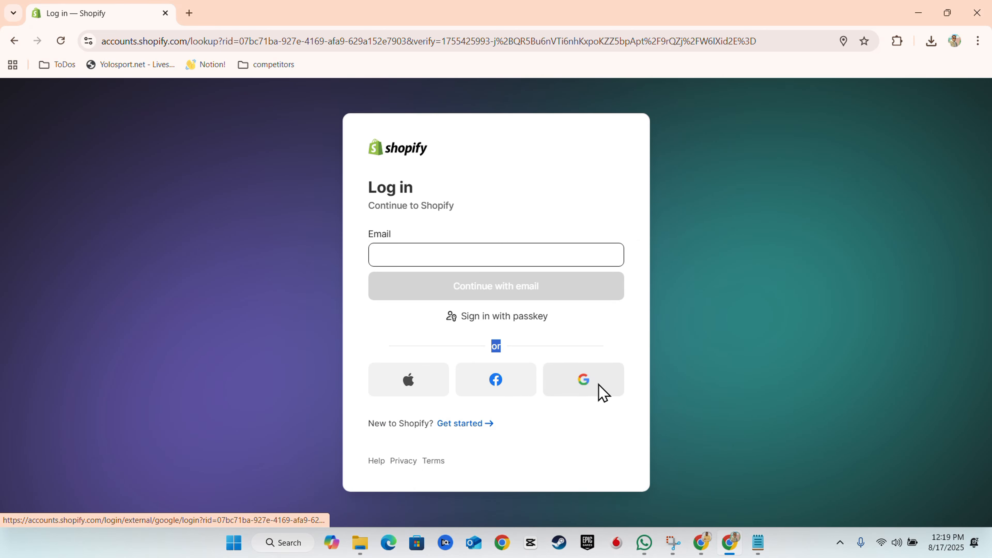
{"action": "left_click", "coordinate": [599, 385]}
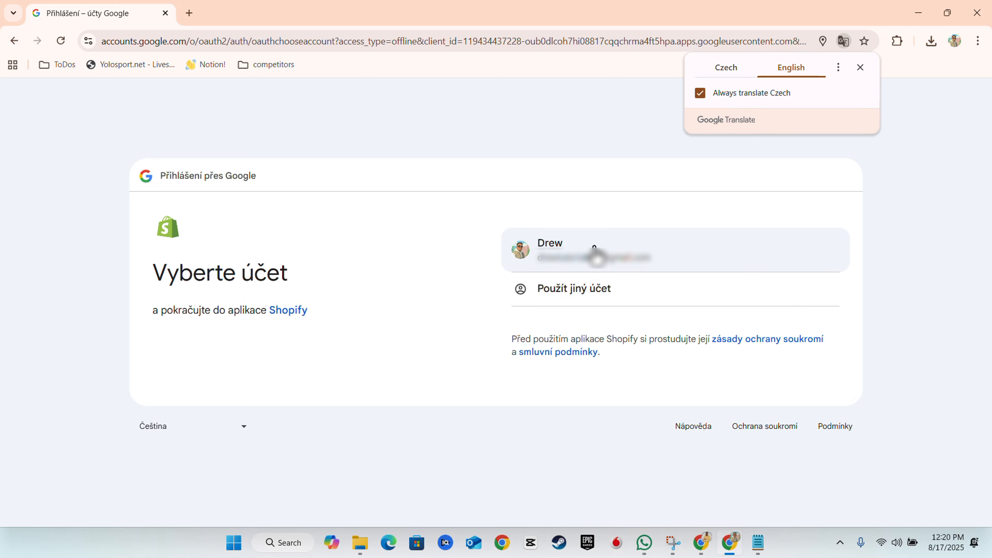
{"action": "left_click", "coordinate": [597, 258]}
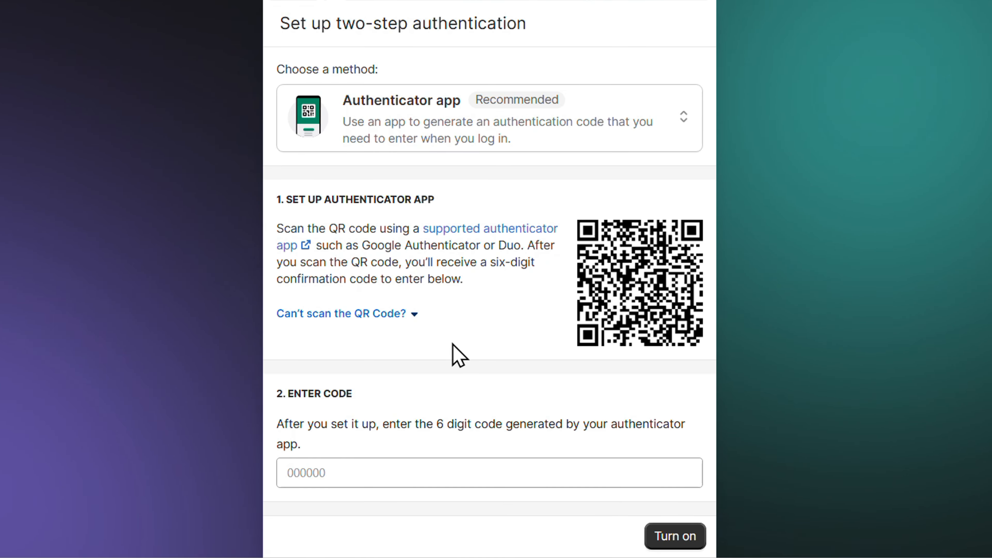
Enter the six-digit authenticator app verification code and try to turn on two-step authentication.
{"action": "left_click", "coordinate": [418, 473]}
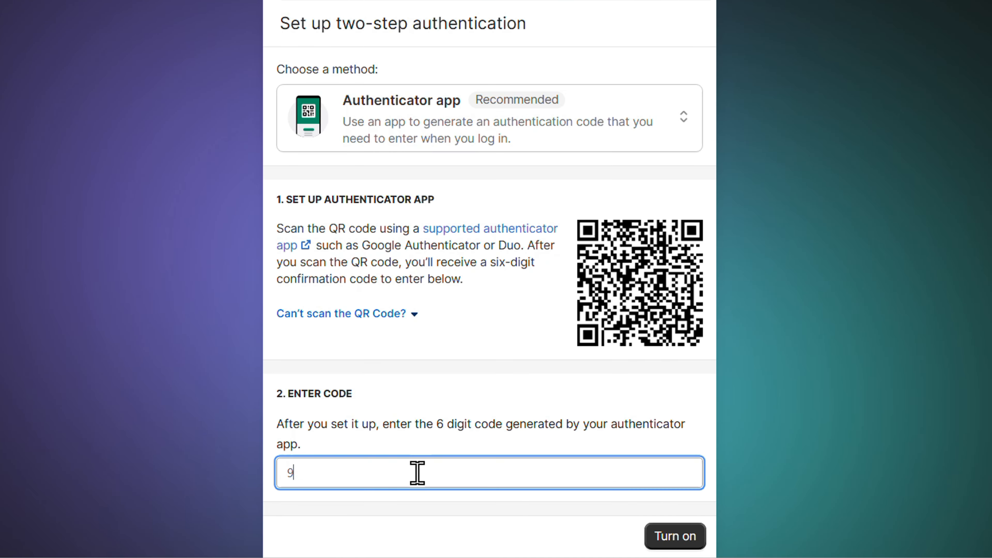
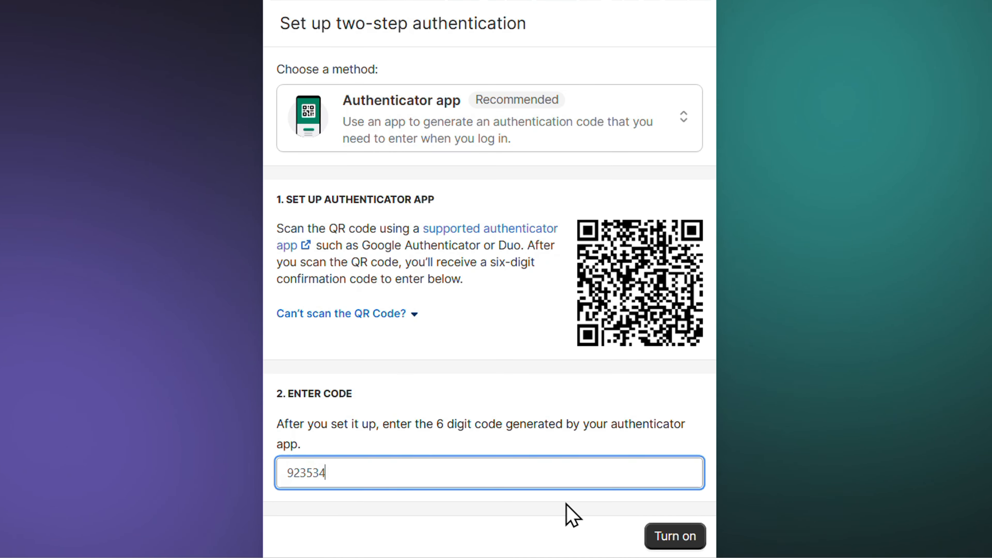
{"action": "left_click", "coordinate": [676, 535]}
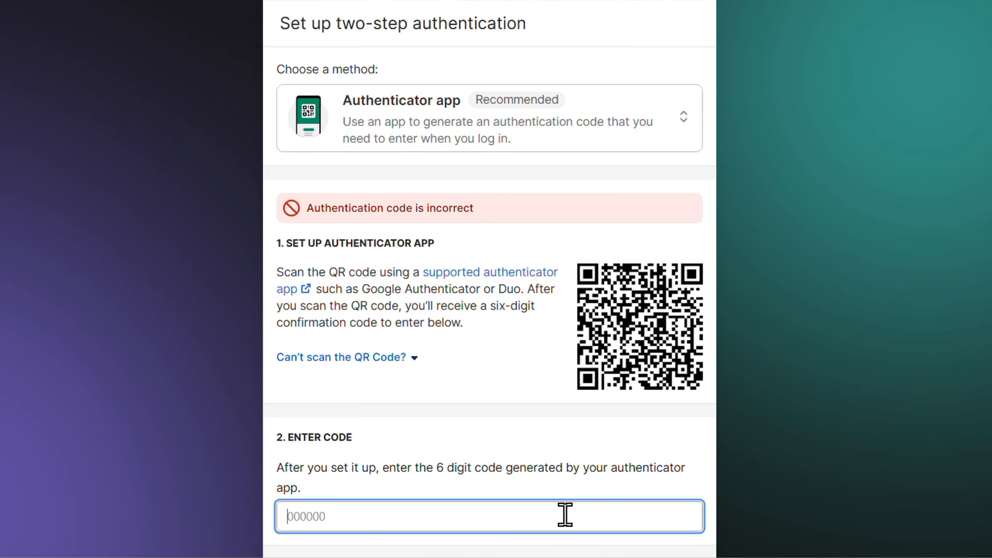
Enter a new authenticator app verification code and turn on two-step authentication.
{"action": "scroll", "coordinate": [565, 516], "scroll_direction": "down", "scroll_amount": 2}
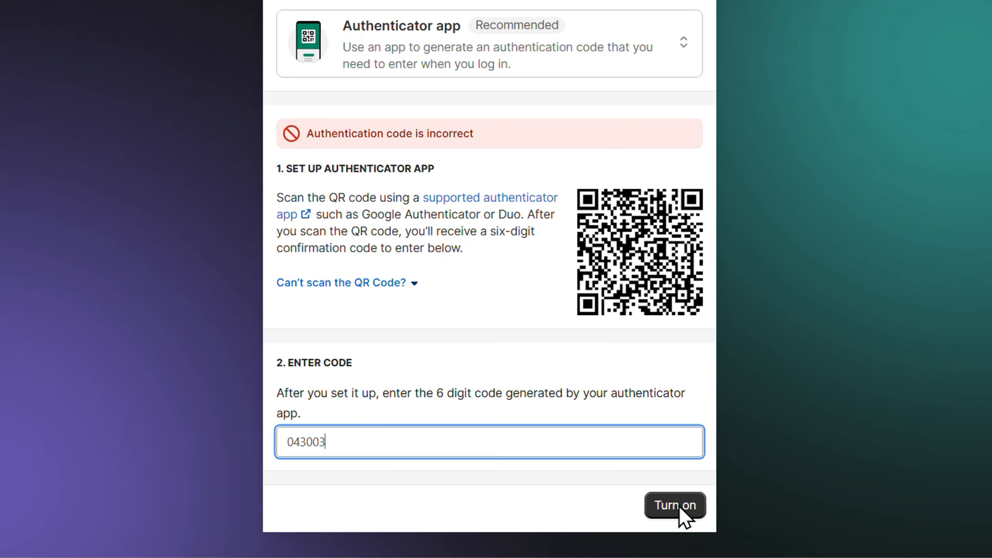
{"action": "left_click", "coordinate": [681, 506]}
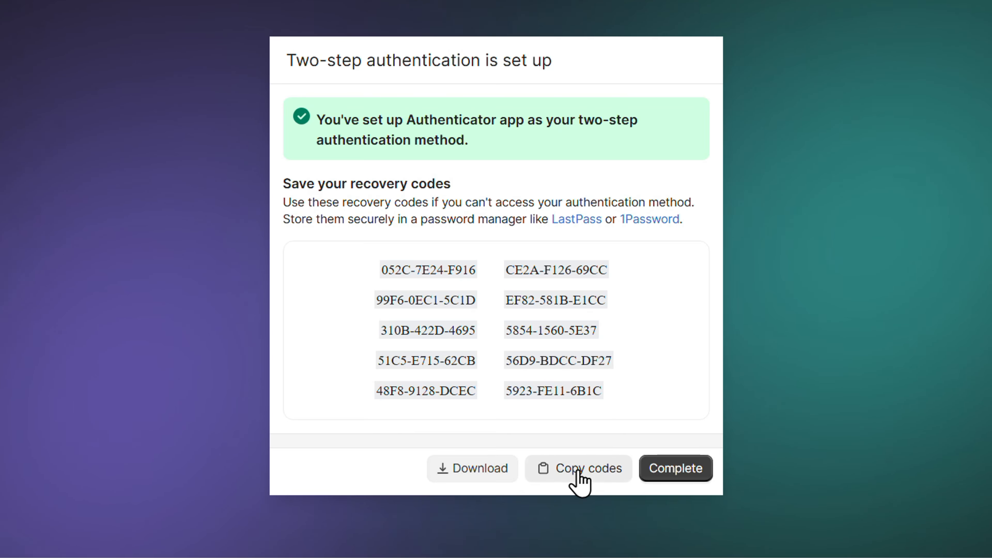
Copy the recovery codes and complete the two-step authentication setup.
{"action": "left_click", "coordinate": [621, 468]}
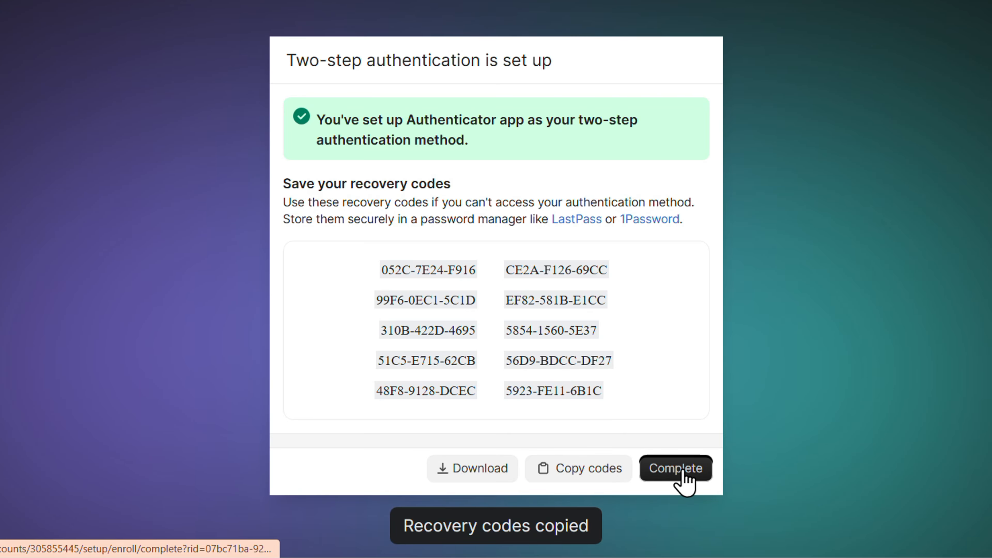
{"action": "left_click", "coordinate": [683, 470]}
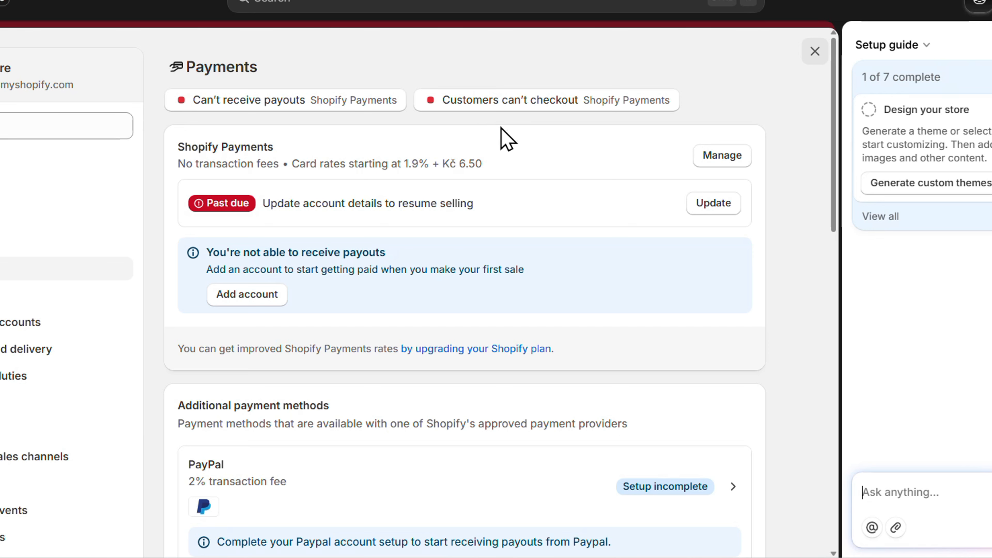
{"action": "scroll", "coordinate": [460, 142], "scroll_direction": "down", "scroll_amount": 5}
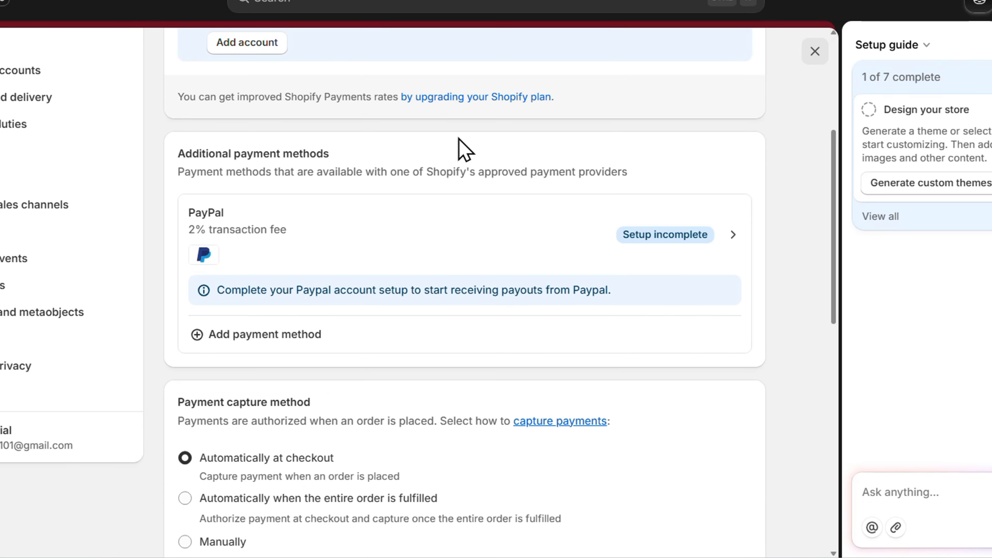
{"action": "scroll", "coordinate": [459, 139], "scroll_direction": "up", "scroll_amount": 3}
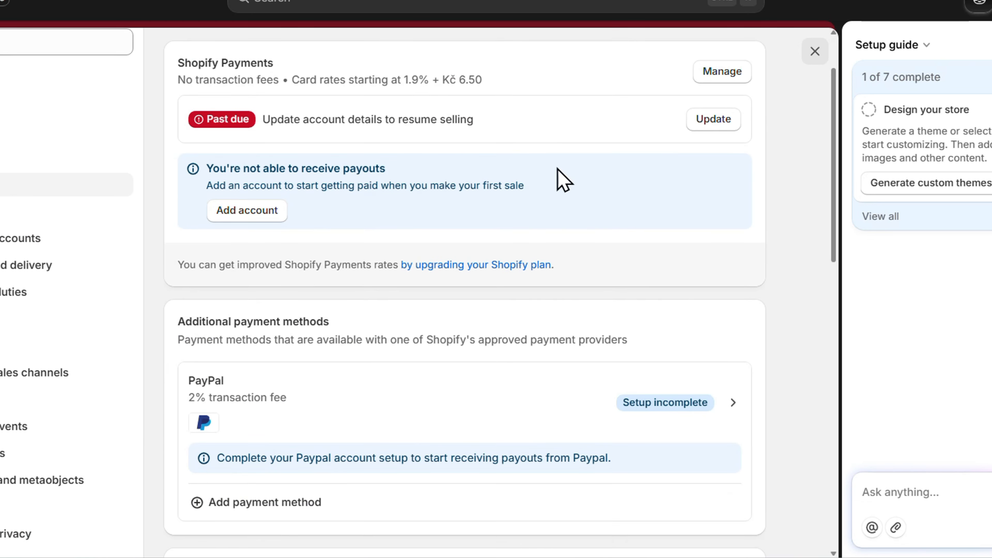